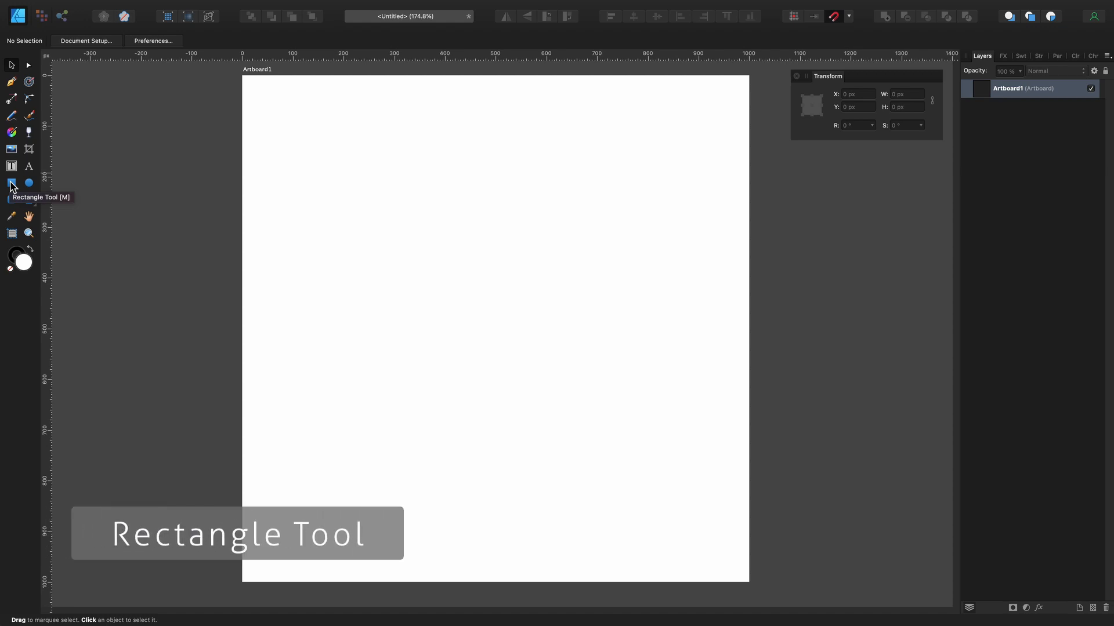
# Draw a 1000 × 1000 px background rectangle covering the whole artboard and fill it with black
pyautogui.click(11, 185)
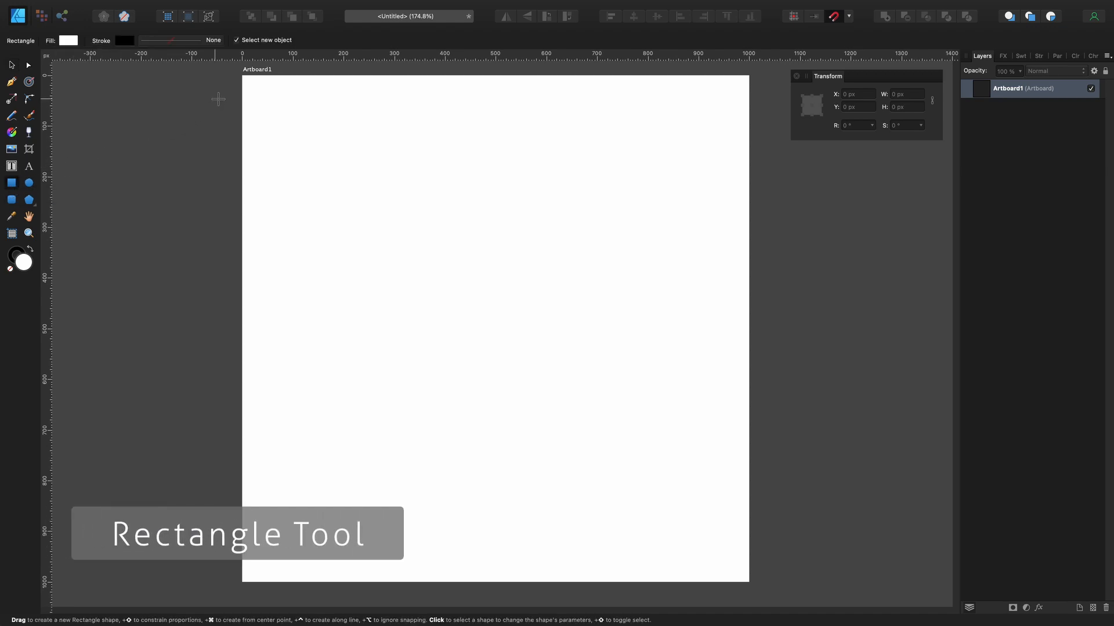
pyautogui.moveTo(243, 75); pyautogui.dragTo(749, 583)
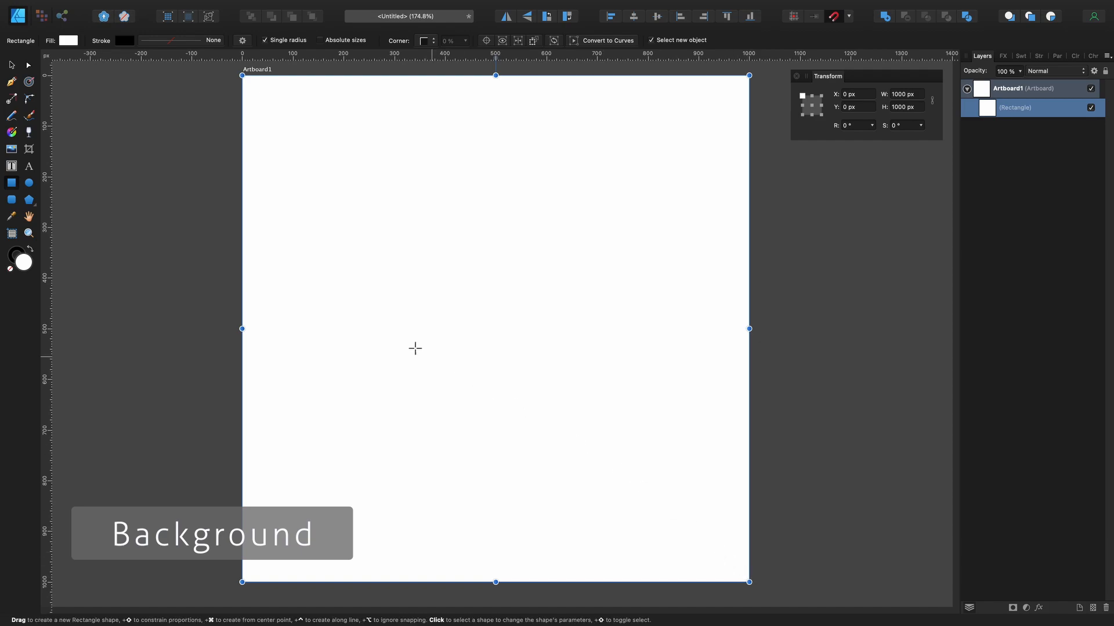
pyautogui.click(12, 67)
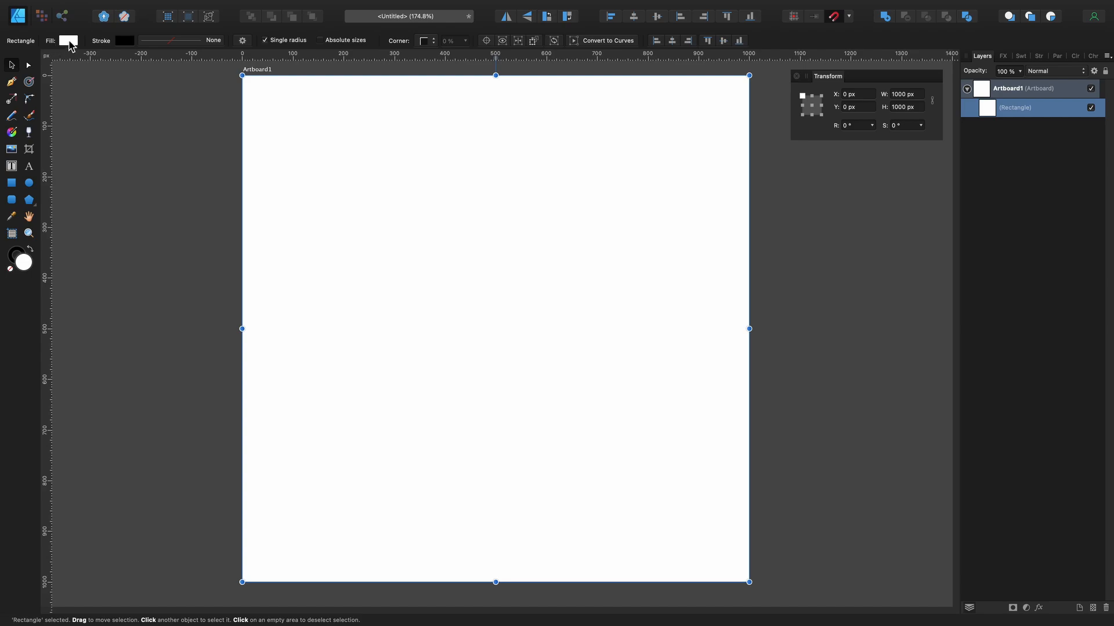
pyautogui.click(68, 41)
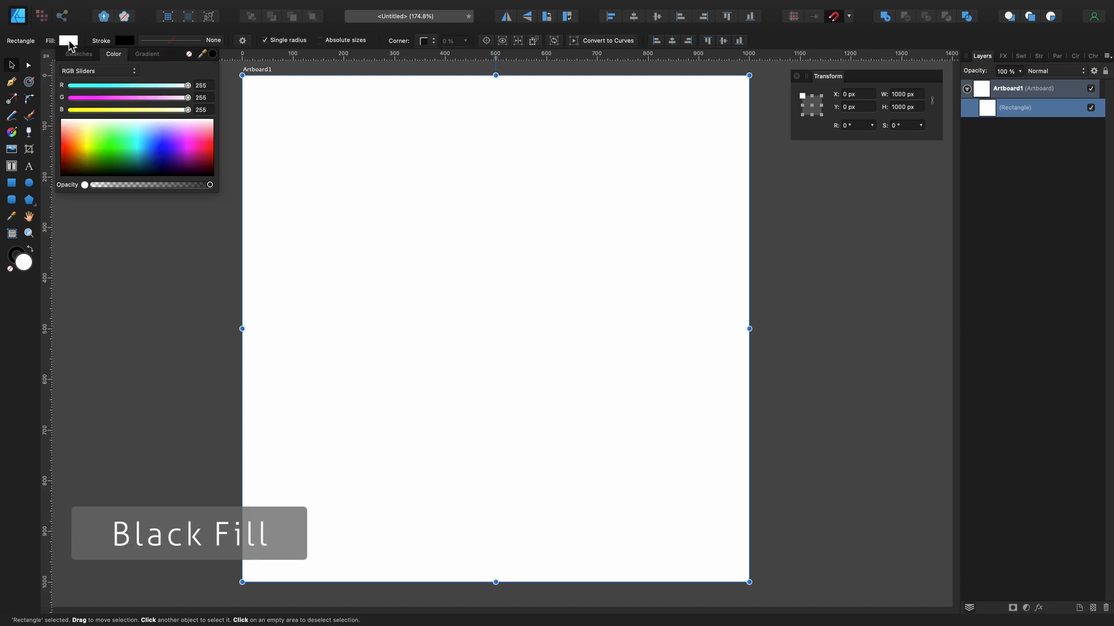
pyautogui.click(213, 54)
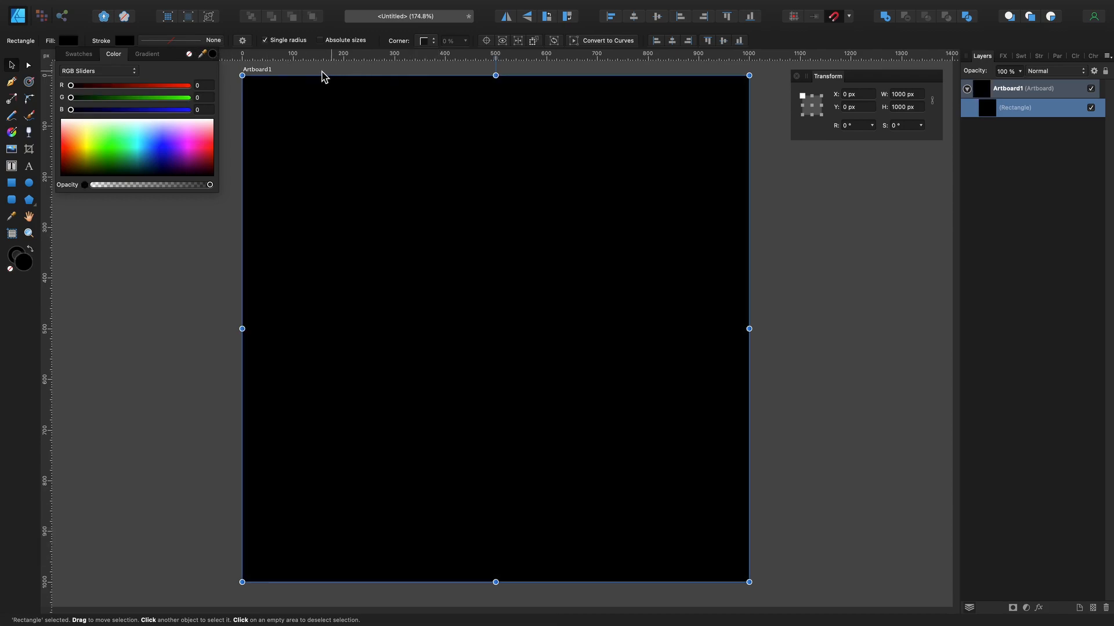
pyautogui.click(72, 41)
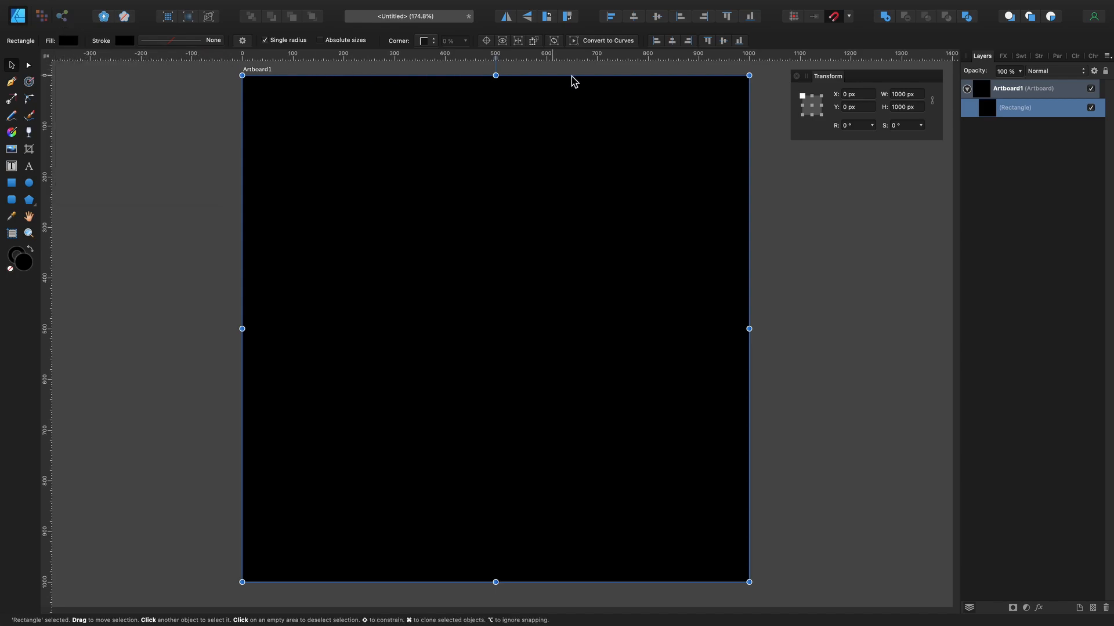
# Lock the black background rectangle and deselect it
pyautogui.rightClick(1034, 115)
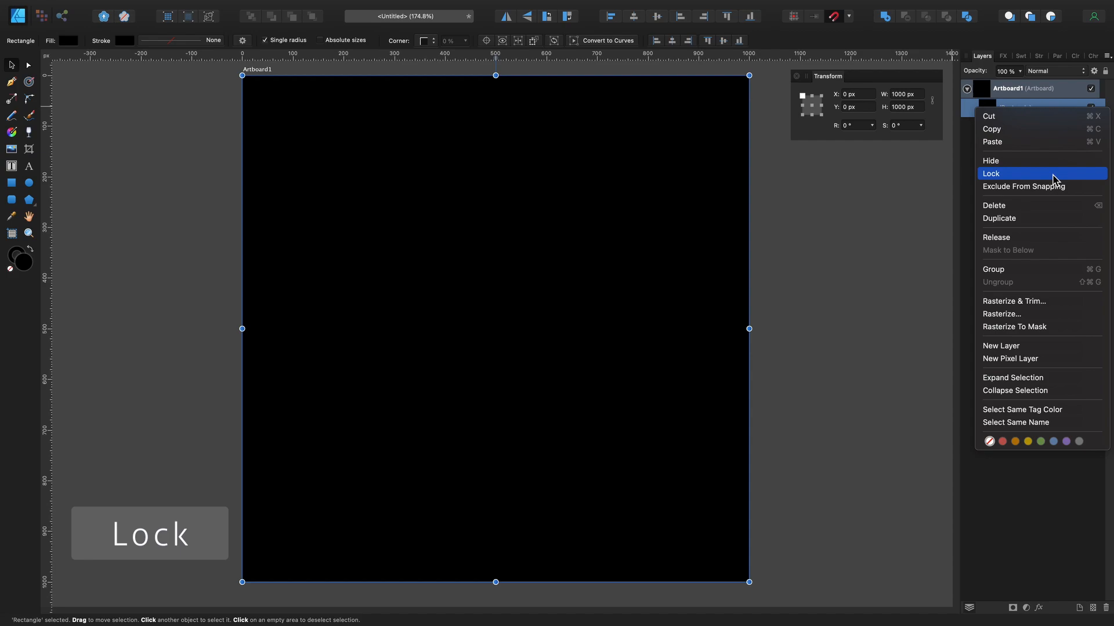
pyautogui.click(1052, 180)
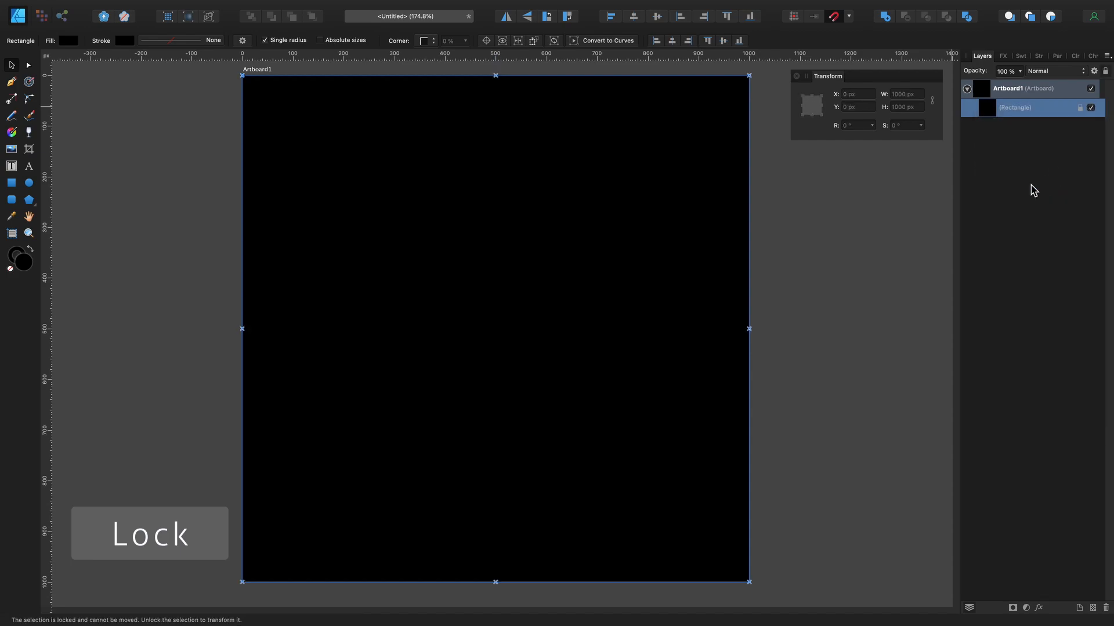
pyautogui.click(828, 221)
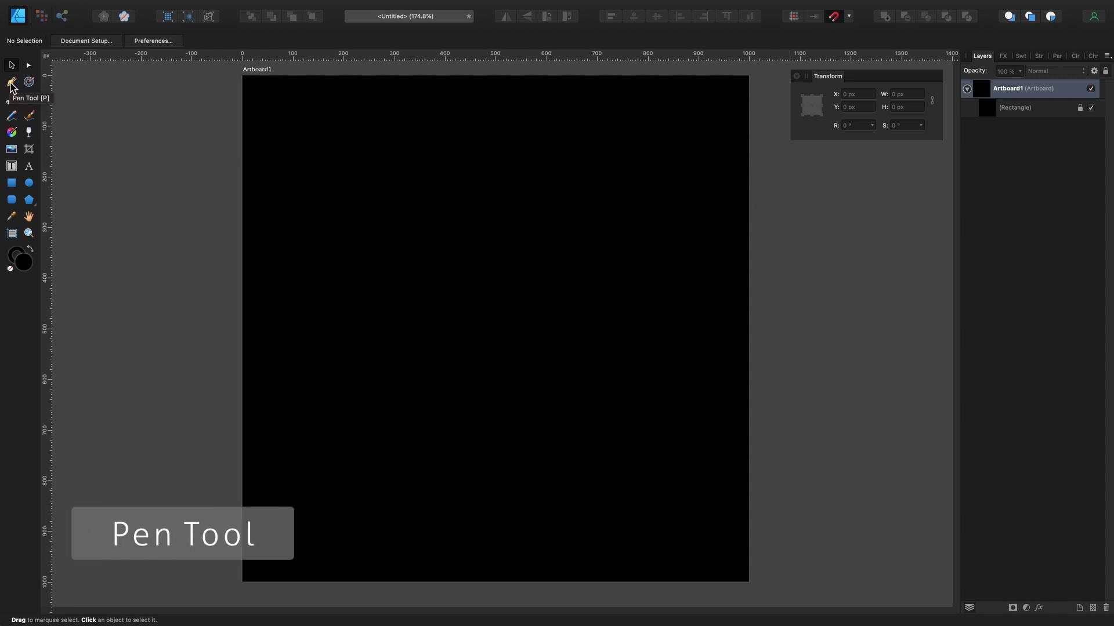
# Set the Pen tool's stroke colour to white with RGB 255, 255, 255
pyautogui.click(10, 85)
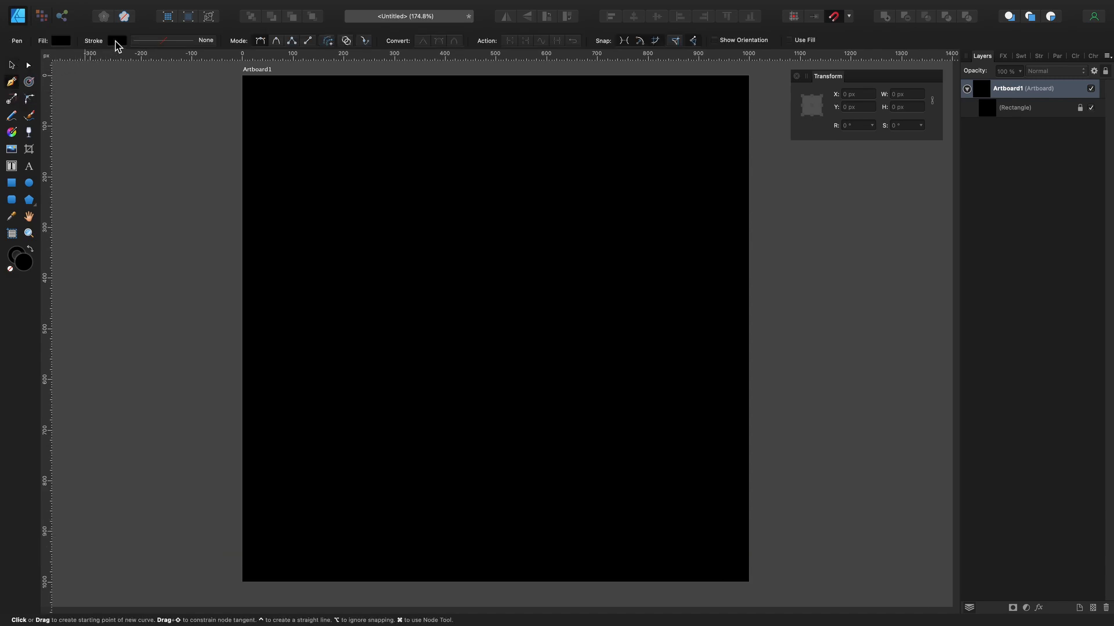
pyautogui.click(117, 41)
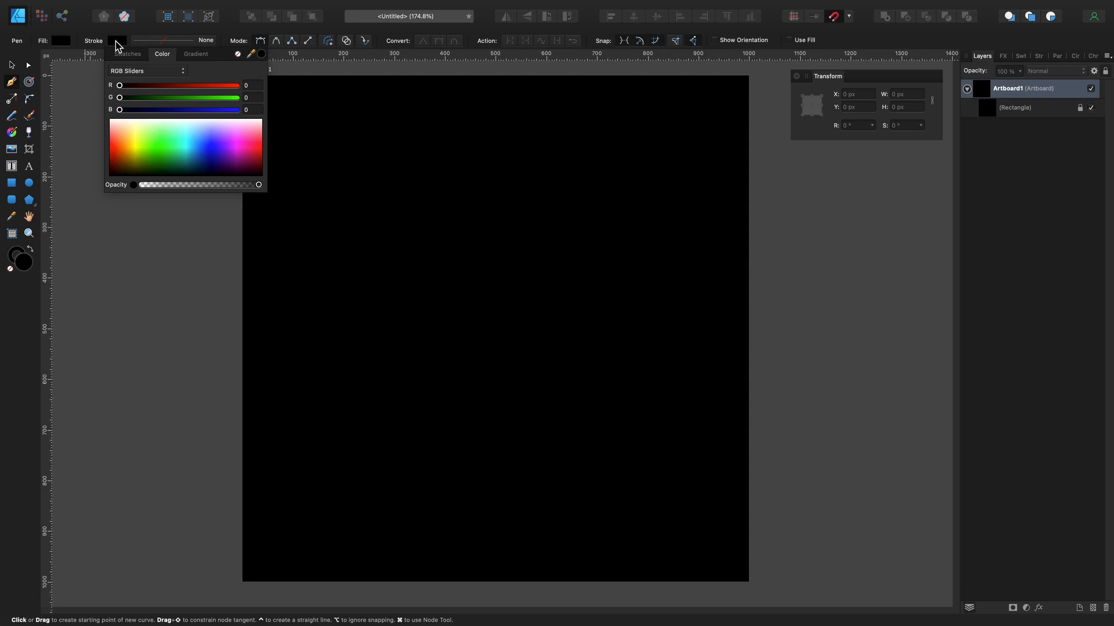
pyautogui.click(250, 87)
pyautogui.write('255')
pyautogui.press('Return')
pyautogui.click(240, 98)
pyautogui.write('255')
pyautogui.press('Return')
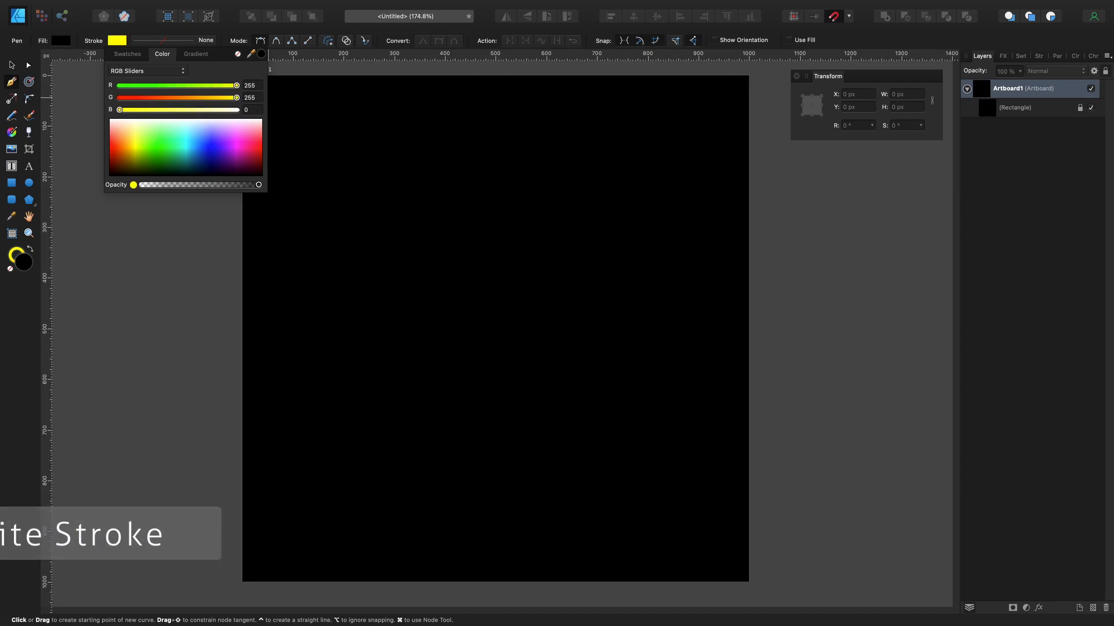
pyautogui.click(251, 110)
pyautogui.write('255')
pyautogui.press('Return')
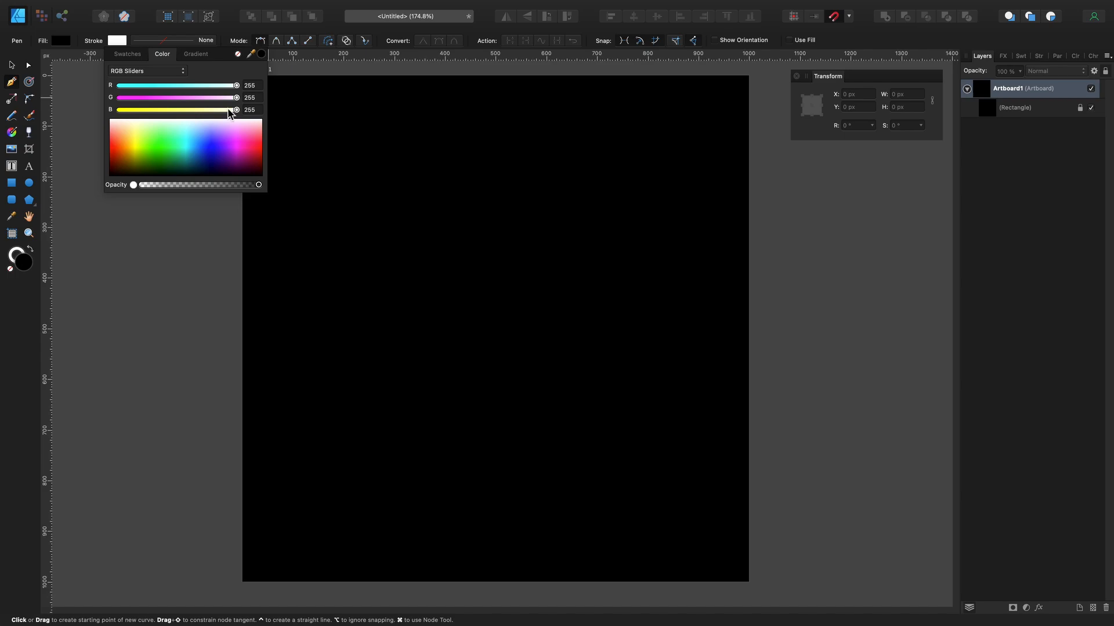
# Set the Pen tool's stroke width to 2 pt
pyautogui.click(178, 41)
pyautogui.click(174, 41)
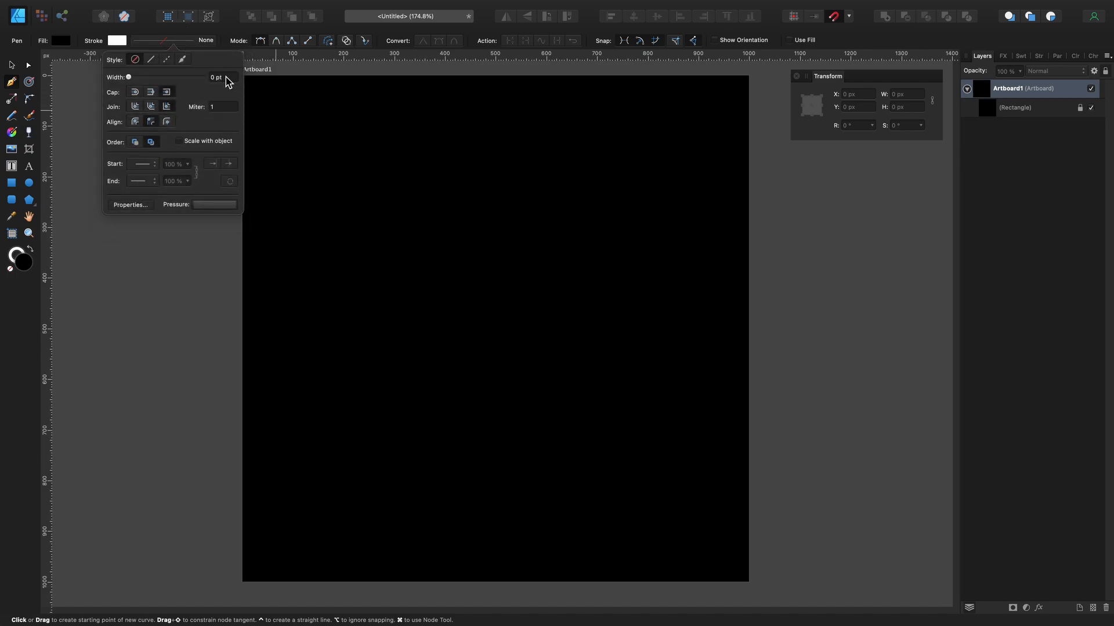
pyautogui.scroll(1, 226, 77)
pyautogui.scroll(1, 225, 77)
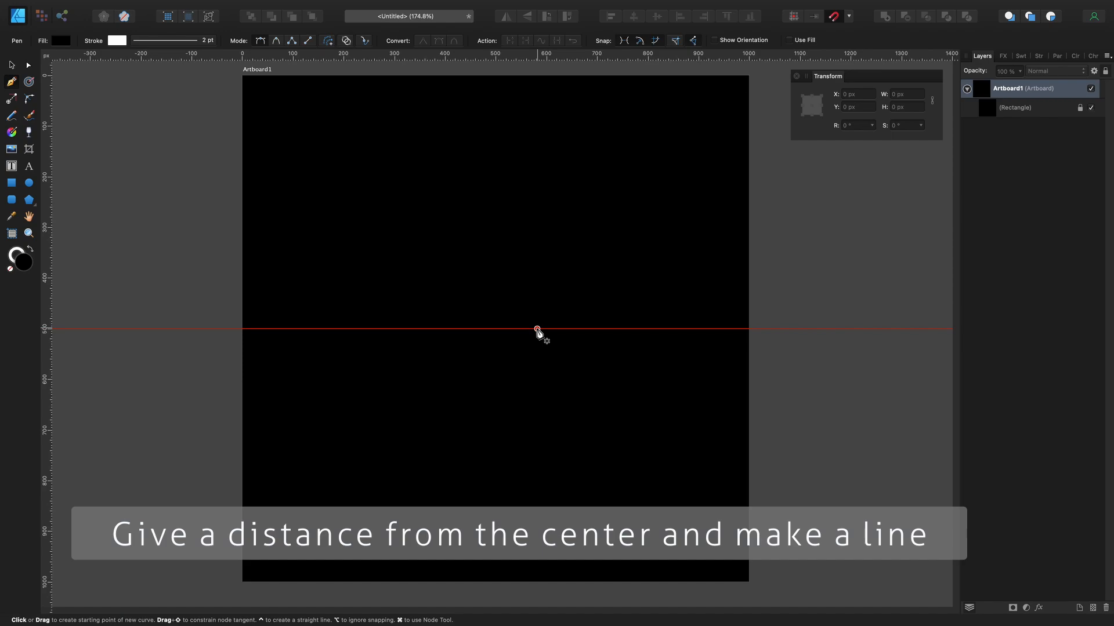
# Draw a horizontal line about 142 px long, offset to the right of the artboard centre, and move its transform origin to that centre
pyautogui.click(537, 329)
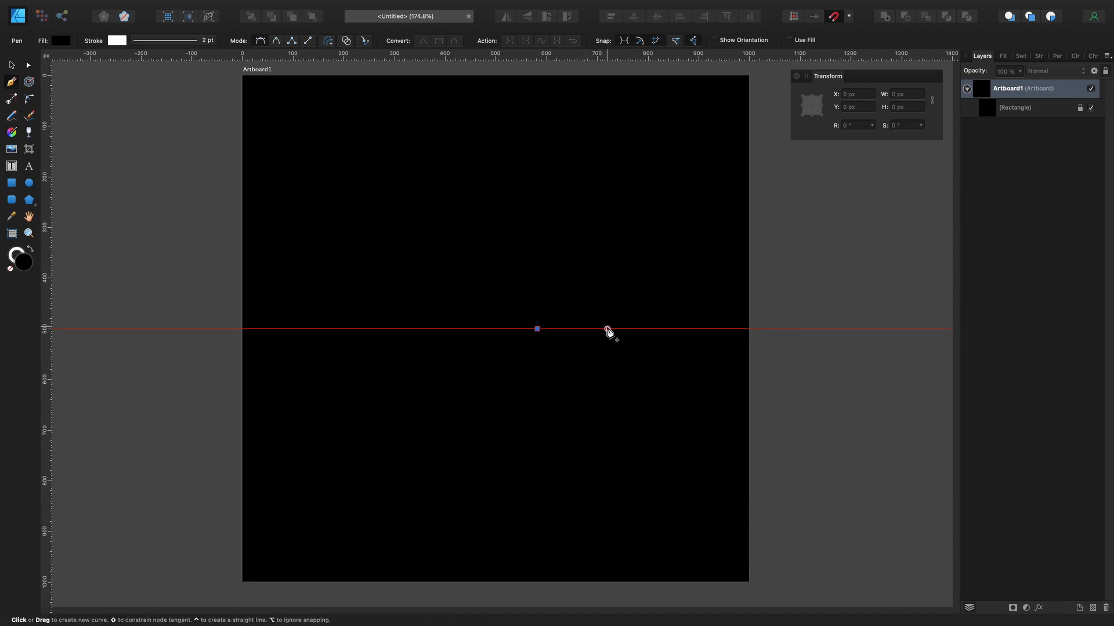
pyautogui.click(609, 329)
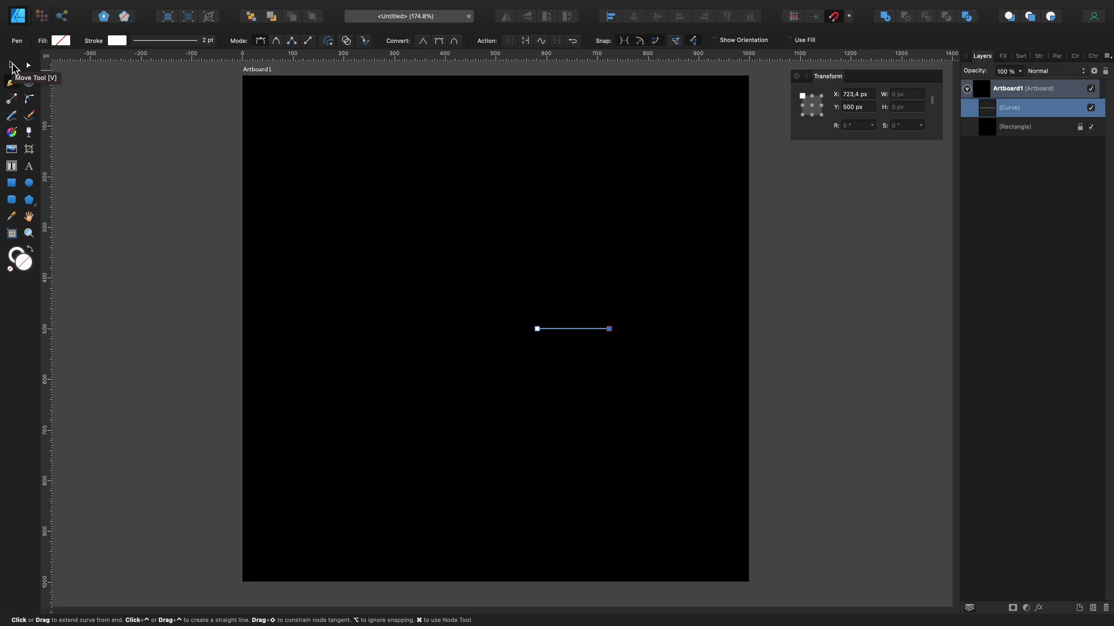
pyautogui.click(12, 68)
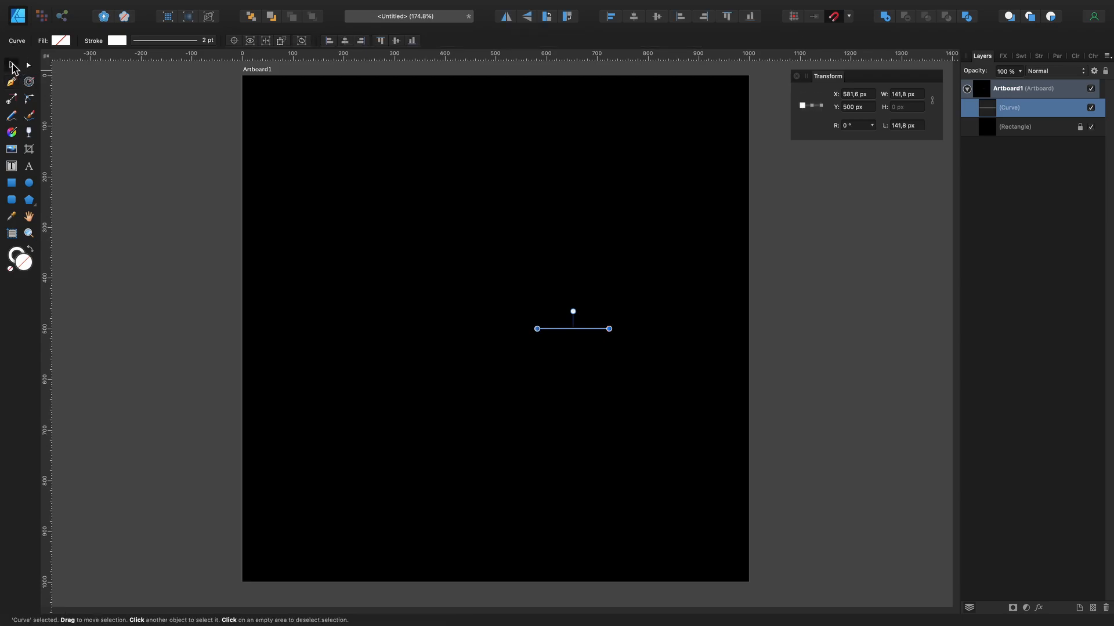
pyautogui.click(234, 41)
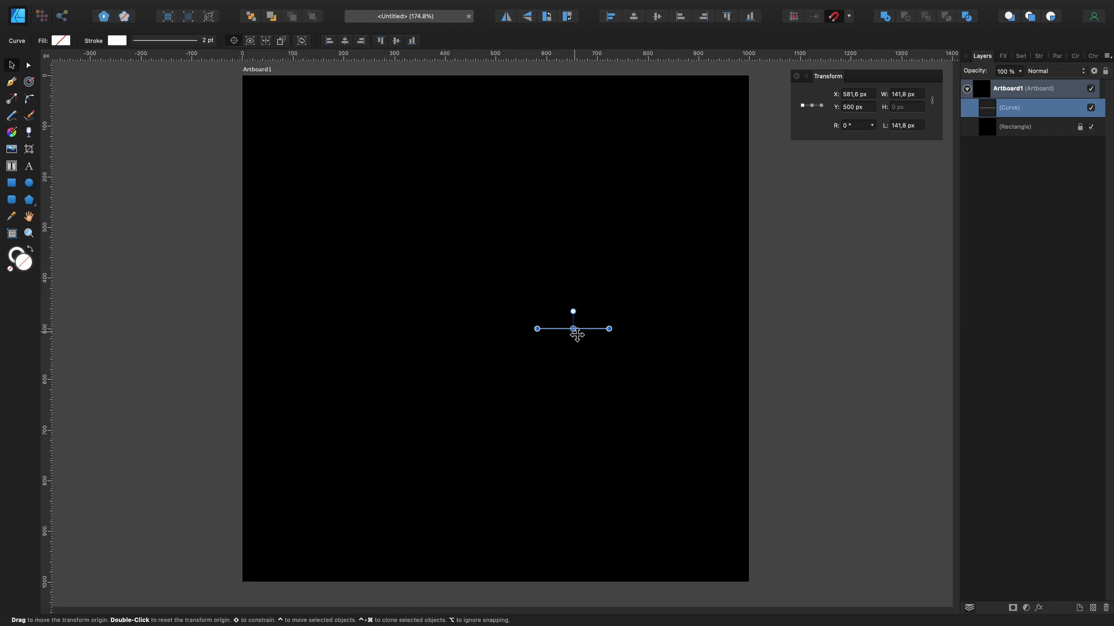
pyautogui.moveTo(574, 329); pyautogui.dragTo(498, 329)
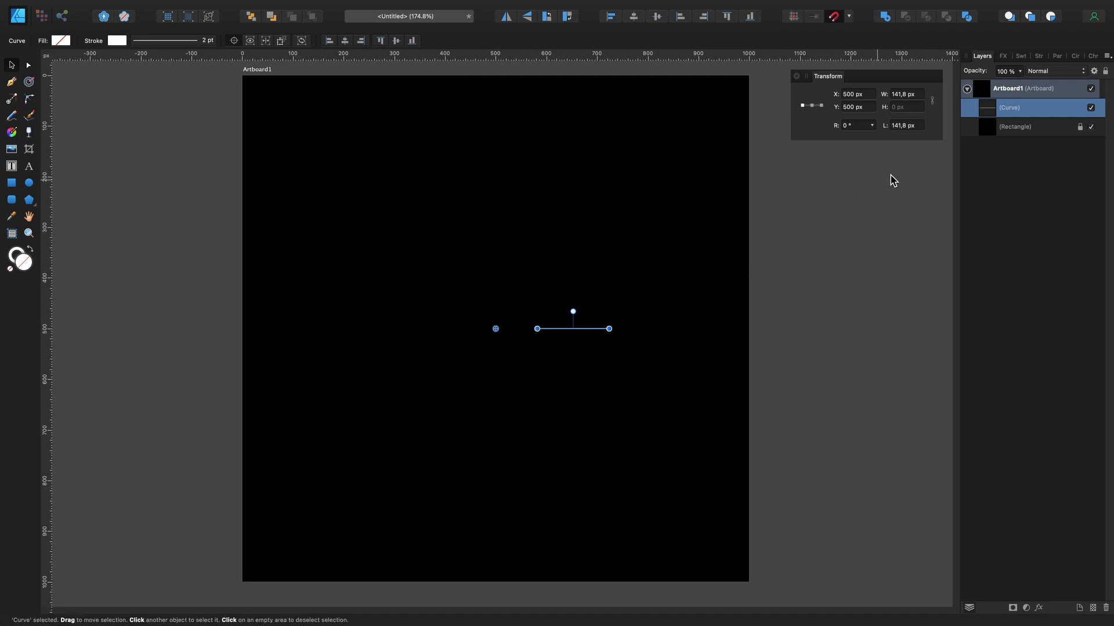
# Duplicate the line and rotate the copy 5° about the artboard centre
pyautogui.rightClick(978, 110)
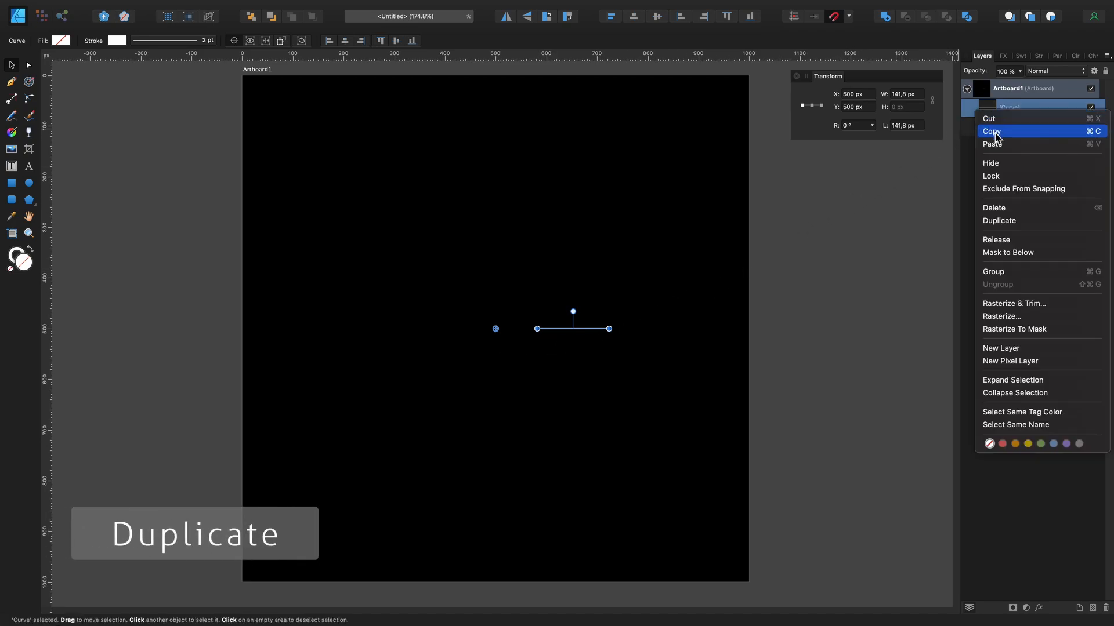
pyautogui.click(1030, 224)
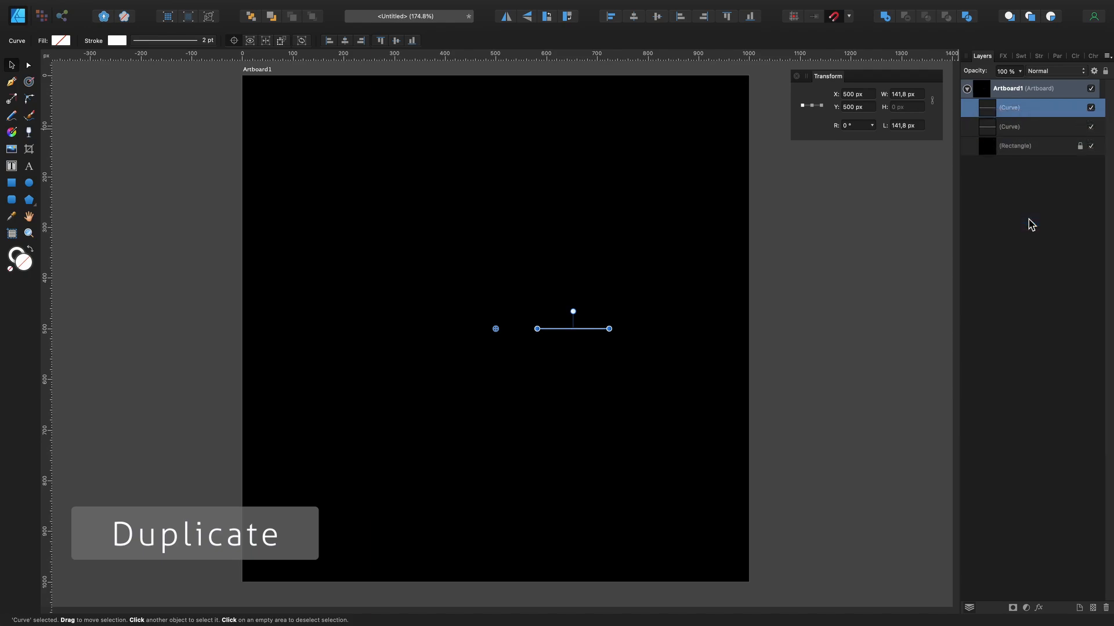
pyautogui.click(864, 126)
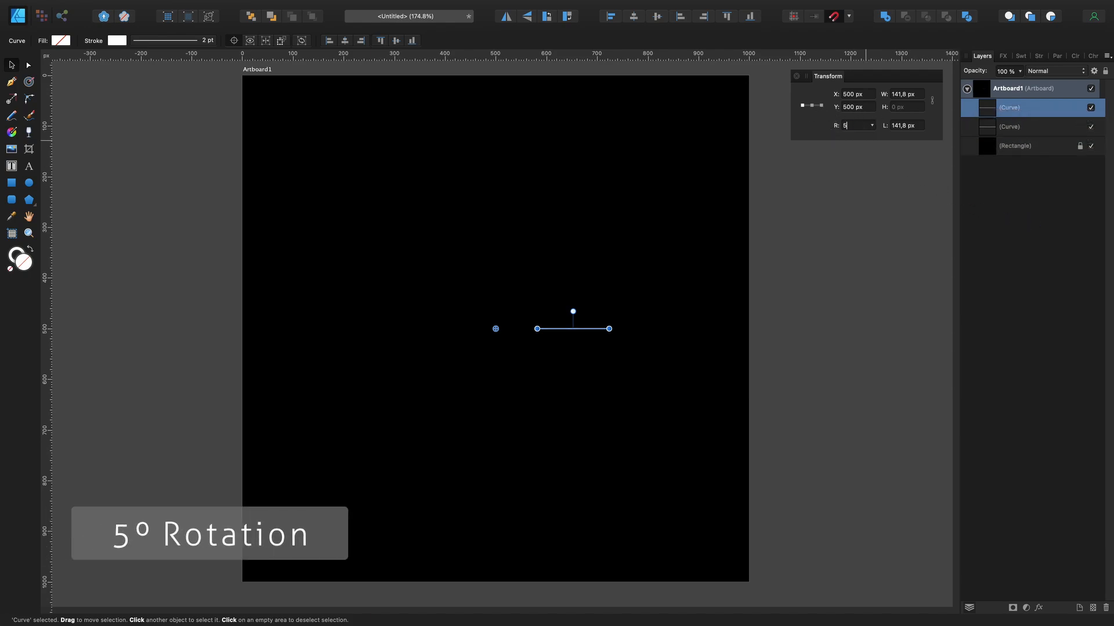
pyautogui.press('Return')
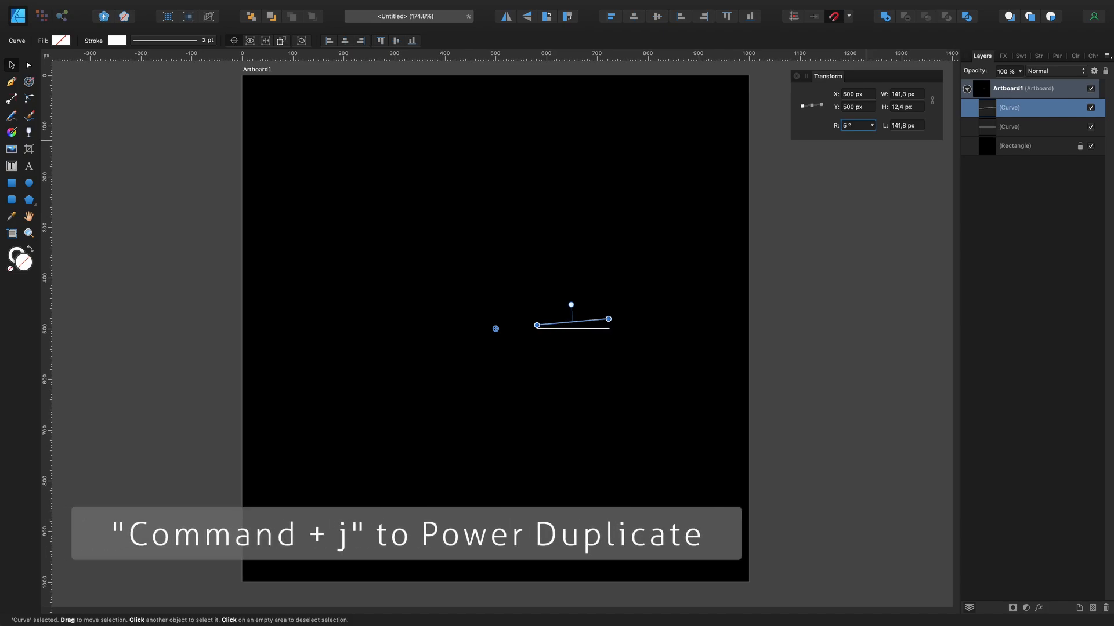
# Power Duplicate the rotated line in 5° increments around the artboard centre until the rays form a full circle
pyautogui.press('super+j')
pyautogui.press('super+j')
pyautogui.press('super+j')
pyautogui.press('super+j')
pyautogui.press('super+j')
pyautogui.press('super+j')
pyautogui.press('super+j')
pyautogui.press('super+j')
pyautogui.press('super+j')
pyautogui.press('super+j')
pyautogui.press('super+j')
pyautogui.press('super+j')
pyautogui.press('super+j')
pyautogui.press('super+j')
pyautogui.press('super+j')
pyautogui.press('super+j')
pyautogui.press('super+j')
pyautogui.press('super+j')
pyautogui.press('super+j')
pyautogui.press('super+j')
pyautogui.press('super+j')
pyautogui.press('super+j')
pyautogui.press('super+j')
pyautogui.press('super+j')
pyautogui.press('super+j')
pyautogui.press('super+j')
pyautogui.press('super+j')
pyautogui.press('super+j')
pyautogui.press('super+j')
pyautogui.press('super+j')
pyautogui.press('super+j')
pyautogui.press('super+j')
pyautogui.press('super+j')
pyautogui.press('super+j')
pyautogui.press('super+j')
pyautogui.press('super+j')
pyautogui.press('super+j')
pyautogui.press('super+j')
pyautogui.press('super+j')
pyautogui.press('super+j')
pyautogui.press('super+j')
pyautogui.press('super+j')
pyautogui.press('super+j')
pyautogui.press('super+j')
pyautogui.press('super+j')
pyautogui.press('super+j')
pyautogui.press('super+j')
pyautogui.press('super+j')
pyautogui.press('super+j')
pyautogui.press('super+j')
pyautogui.press('super+j')
pyautogui.press('super+j')
pyautogui.press('super+j')
pyautogui.press('super+j')
pyautogui.press('super+j')
pyautogui.press('super+j')
pyautogui.press('super+j')
pyautogui.press('super+j')
pyautogui.press('super+j')
pyautogui.press('super+j')
pyautogui.press('super+j')
pyautogui.press('super+j')
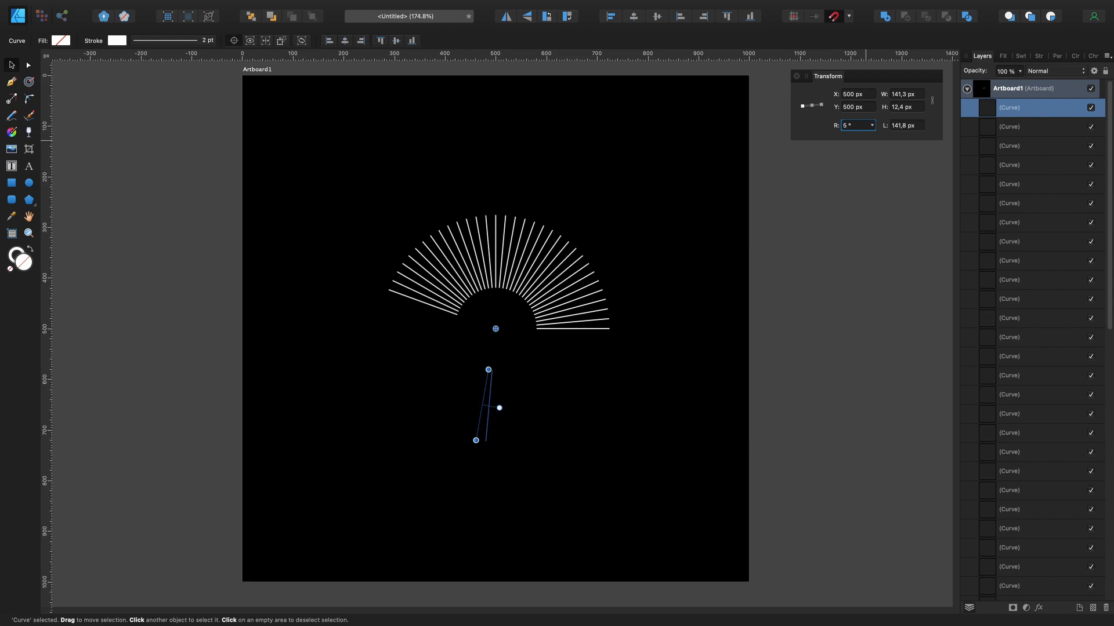
pyautogui.press('super+j')
pyautogui.press('super+j')
pyautogui.press('super+j')
pyautogui.press('super+j')
pyautogui.press('super+j')
pyautogui.press('super+j')
pyautogui.press('super+j')
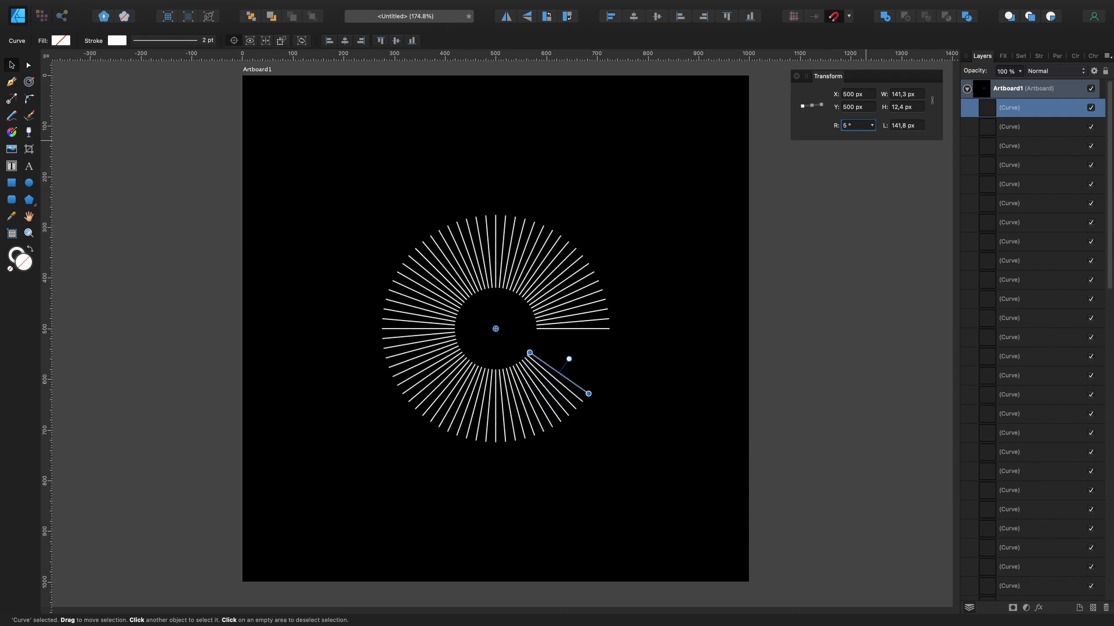
pyautogui.press('super+j')
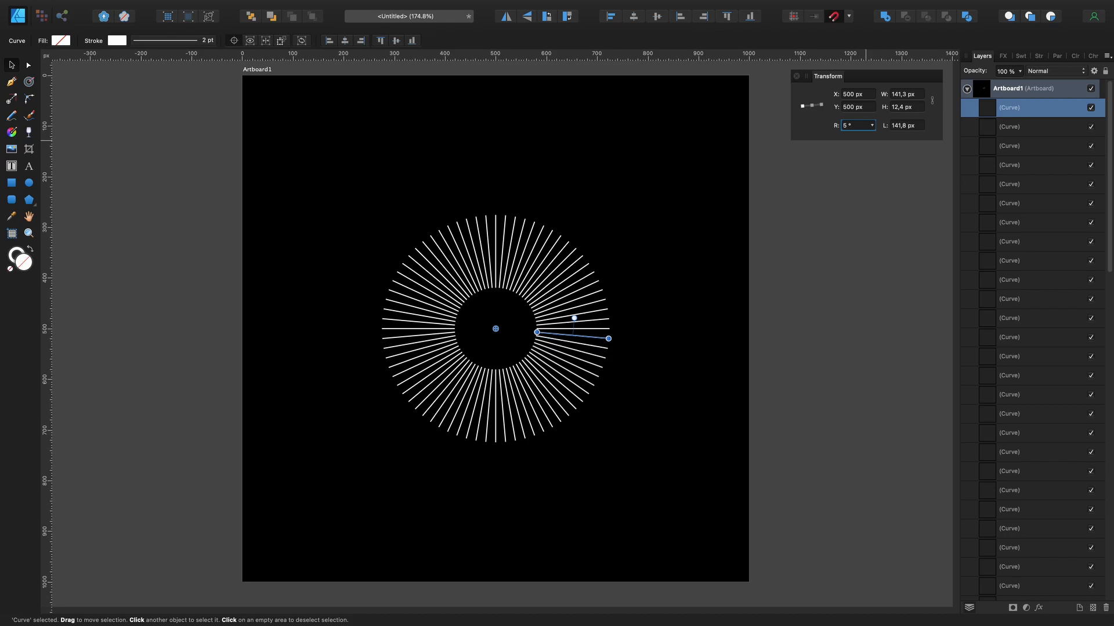
# Select all the radial lines and group them
pyautogui.click(696, 184)
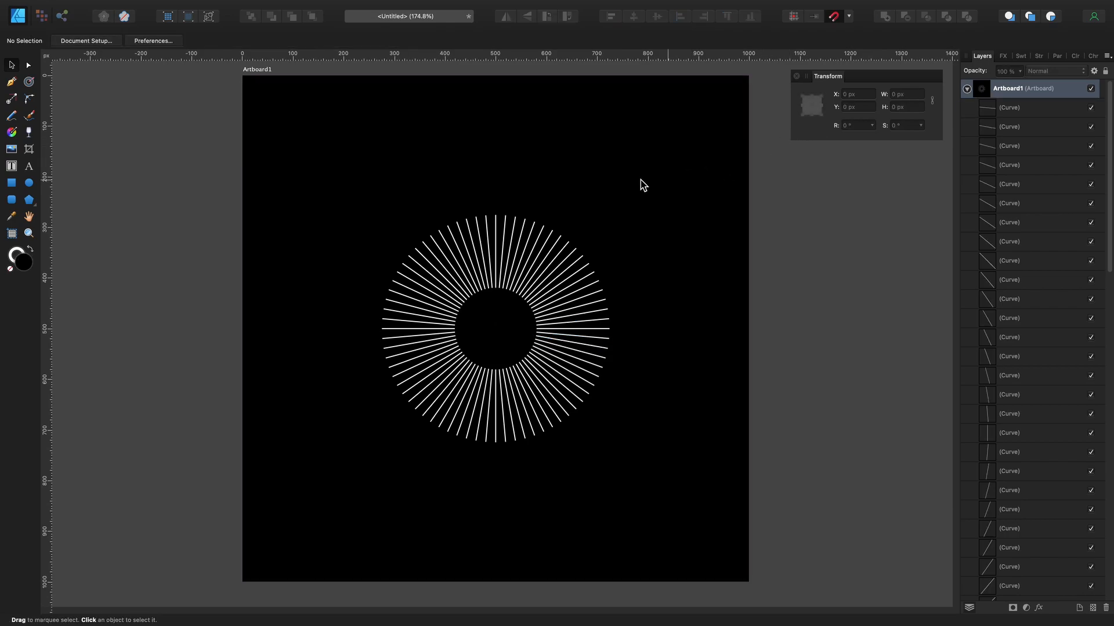
pyautogui.moveTo(322, 176); pyautogui.dragTo(659, 465)
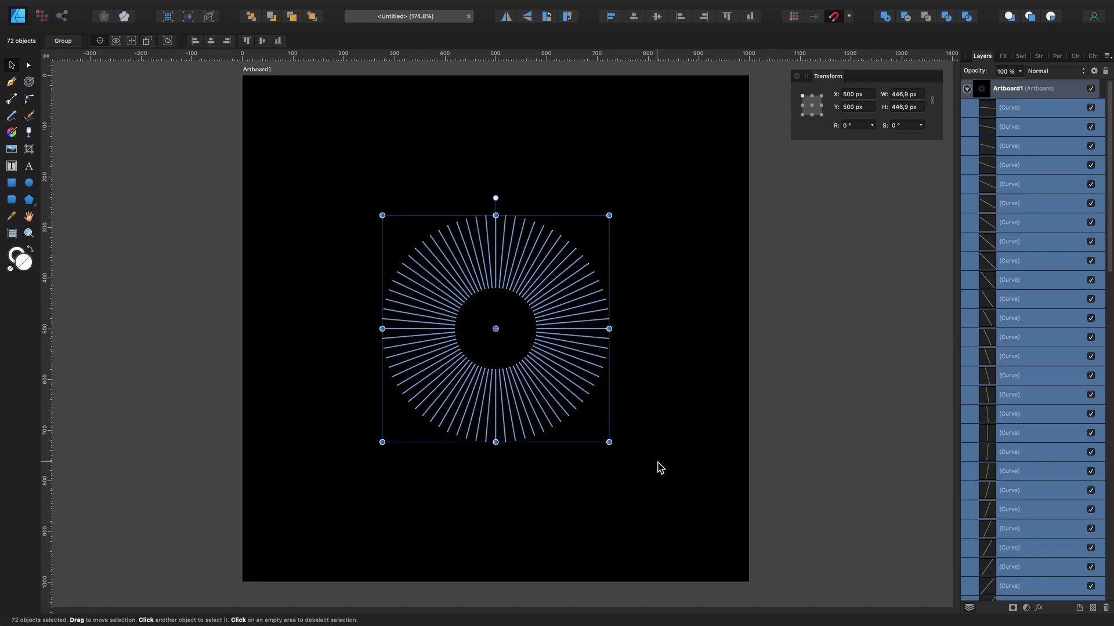
pyautogui.rightClick(534, 233)
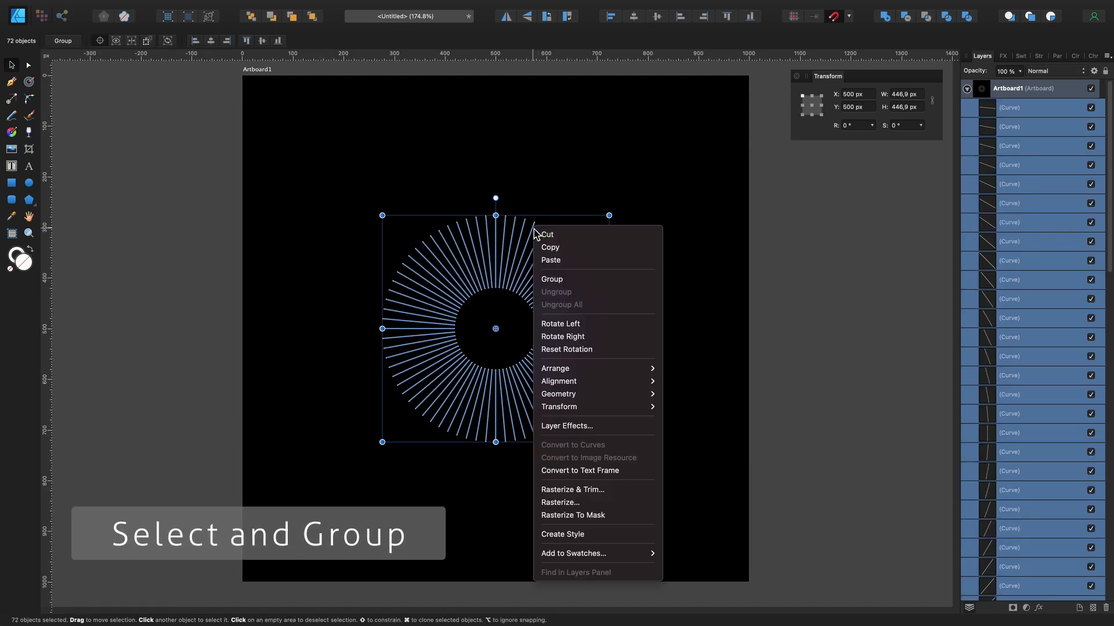
pyautogui.click(593, 281)
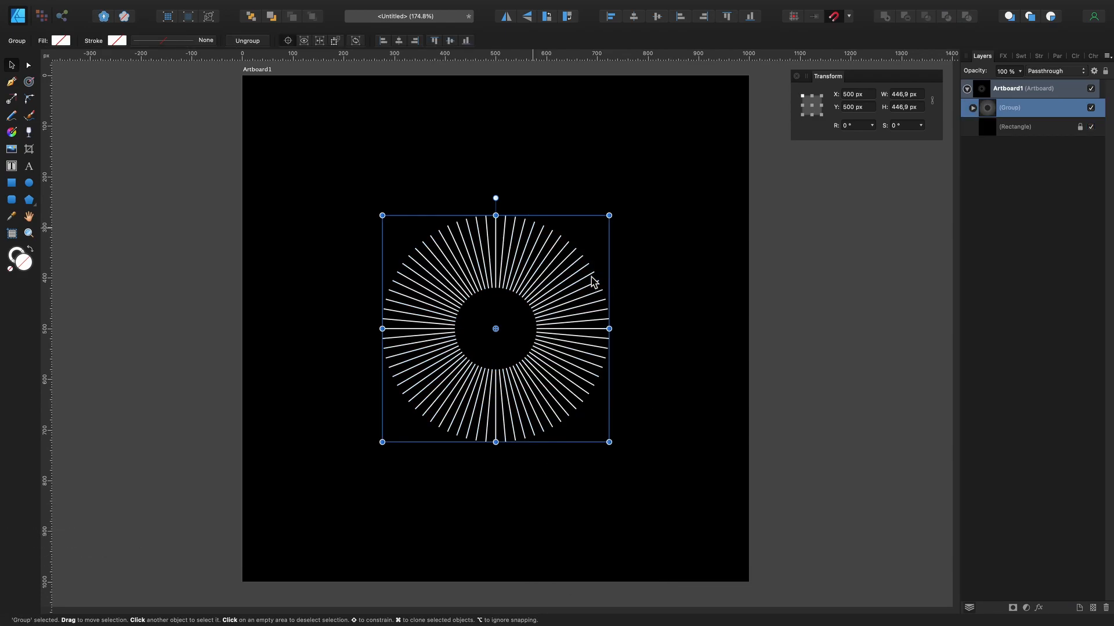
# Duplicate the group of radial lines and set the copy's stroke width to 5 pt
pyautogui.rightClick(1016, 113)
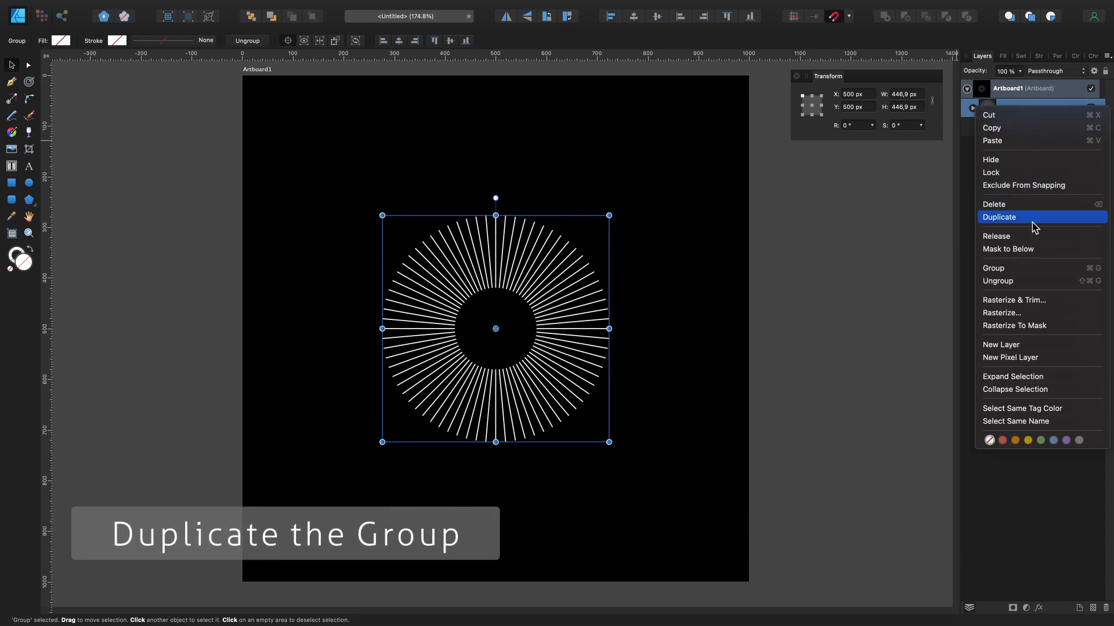
pyautogui.click(1032, 222)
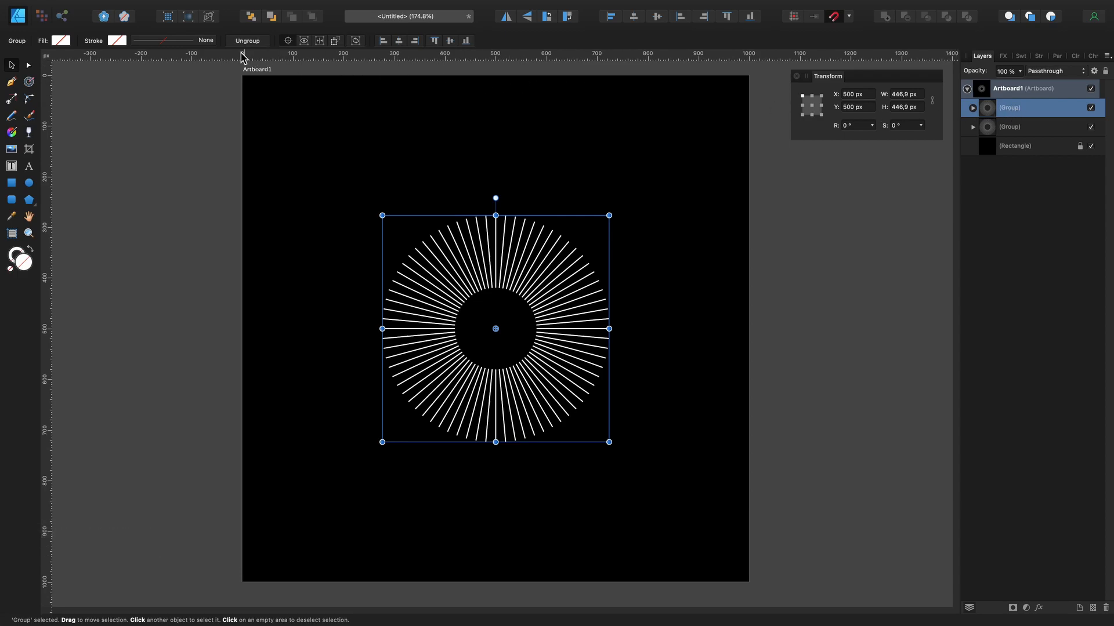
pyautogui.scroll(3, 218, 78)
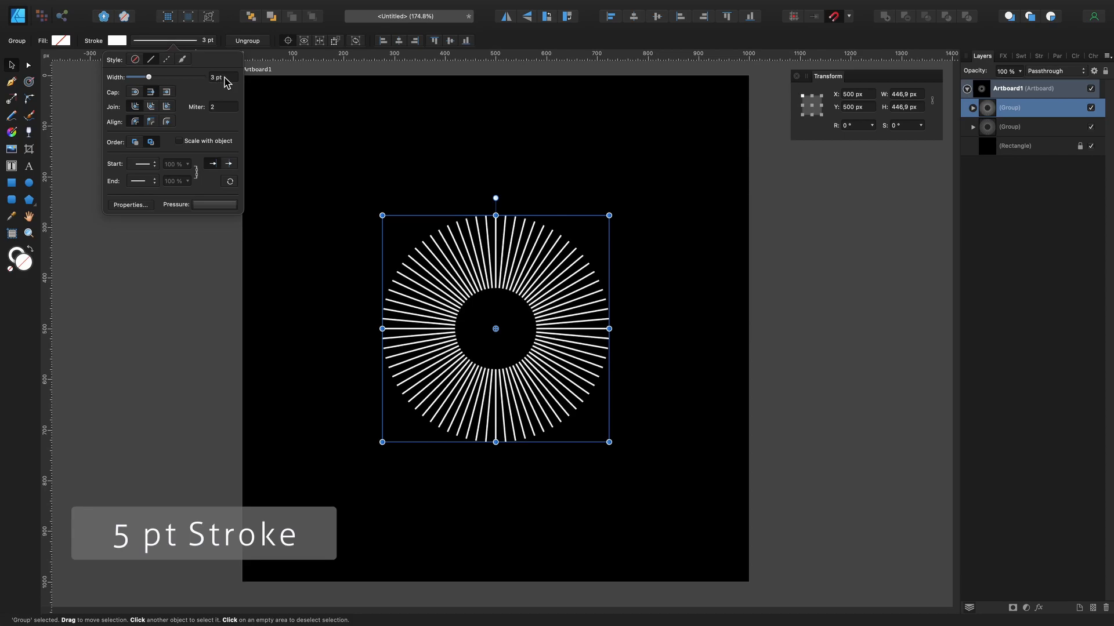
pyautogui.scroll(2, 224, 79)
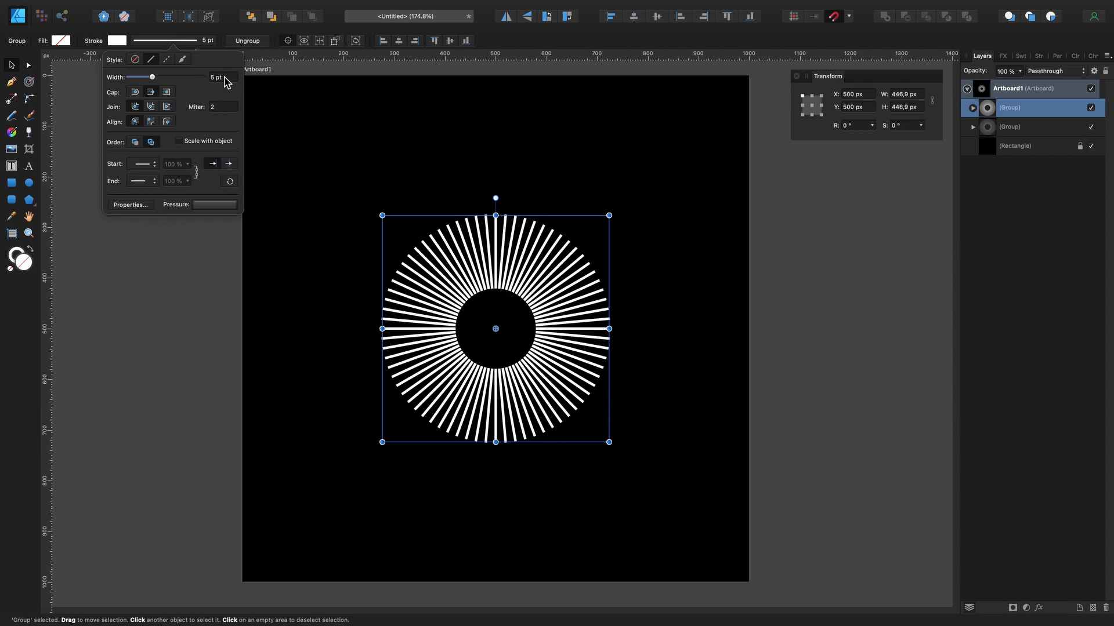
# Draw a circle about 347 px in diameter over the rays, centred off the artboard centre at about X 516, Y 526 px
pyautogui.click(568, 175)
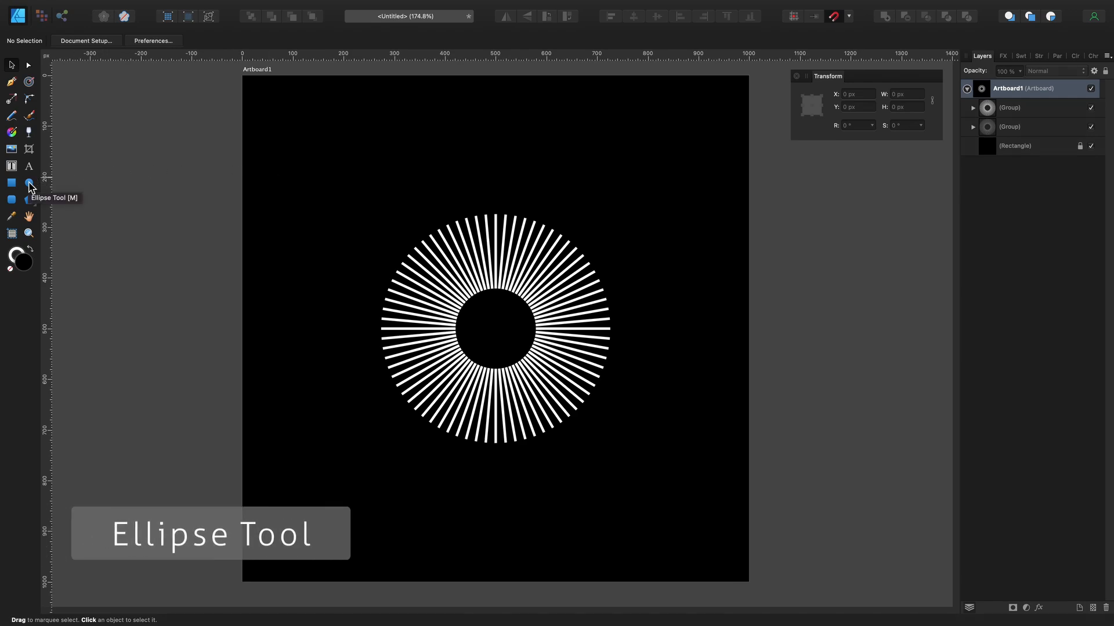
pyautogui.click(29, 183)
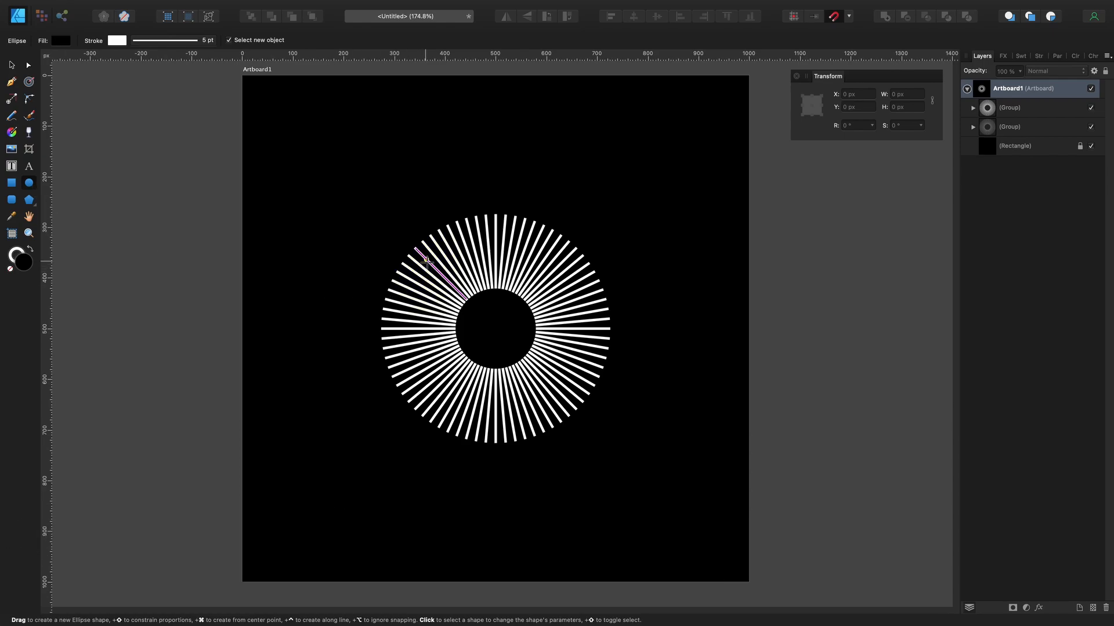
pyautogui.moveTo(426, 262); pyautogui.dragTo(614, 417)
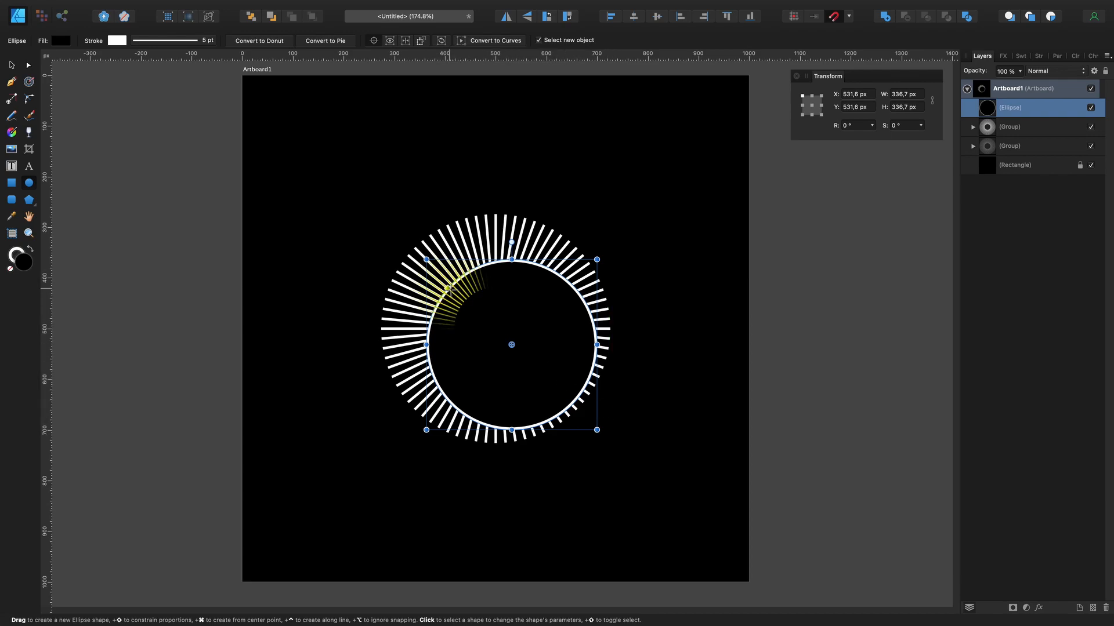
pyautogui.press('v')
pyautogui.moveTo(479, 264); pyautogui.dragTo(415, 249)
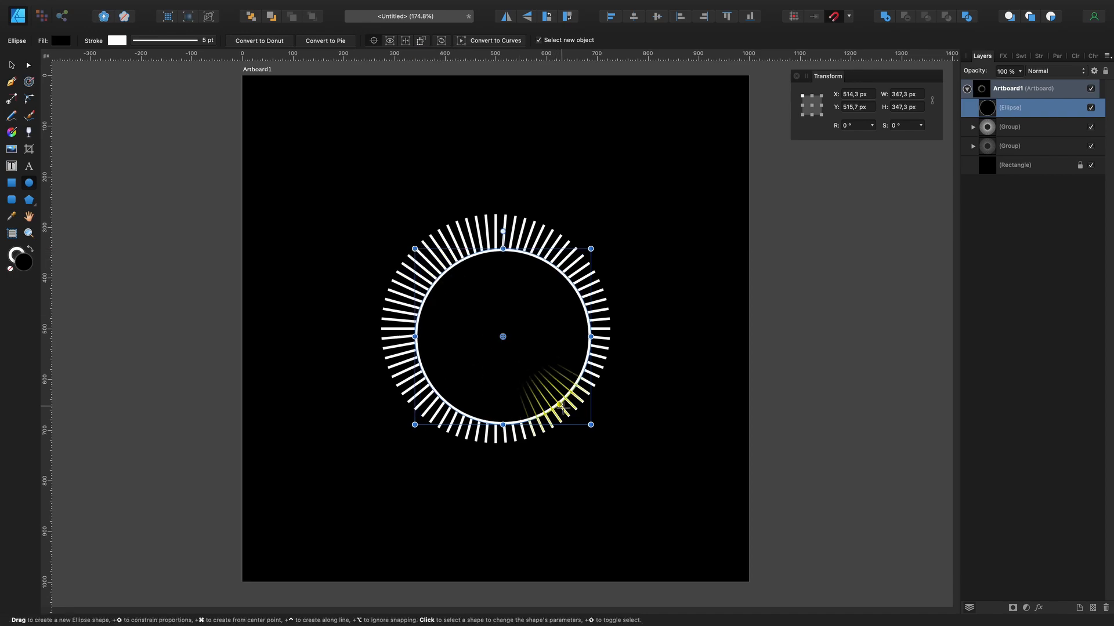
pyautogui.moveTo(580, 428); pyautogui.dragTo(584, 432)
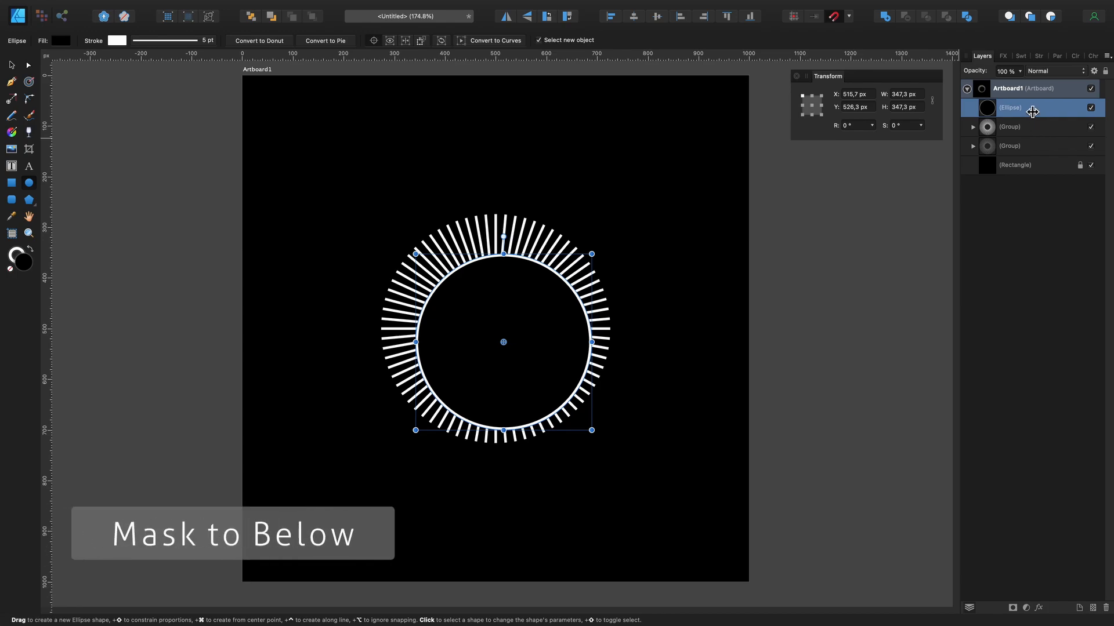
# Apply the circle as a Mask to Below on the 5 pt line group and deselect it
pyautogui.rightClick(1032, 111)
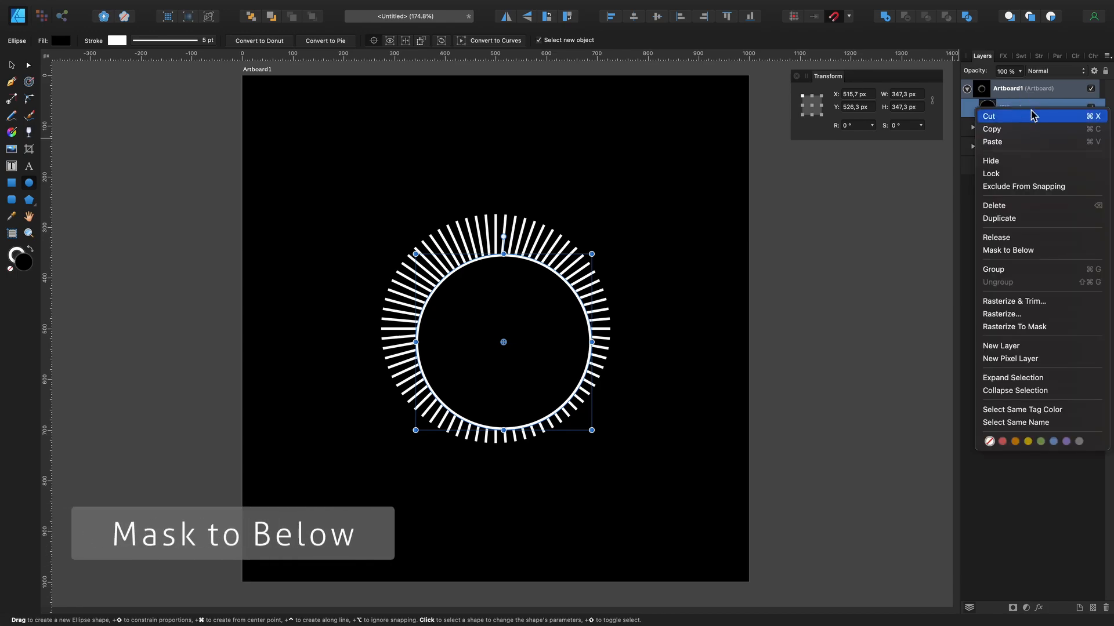
pyautogui.click(1065, 252)
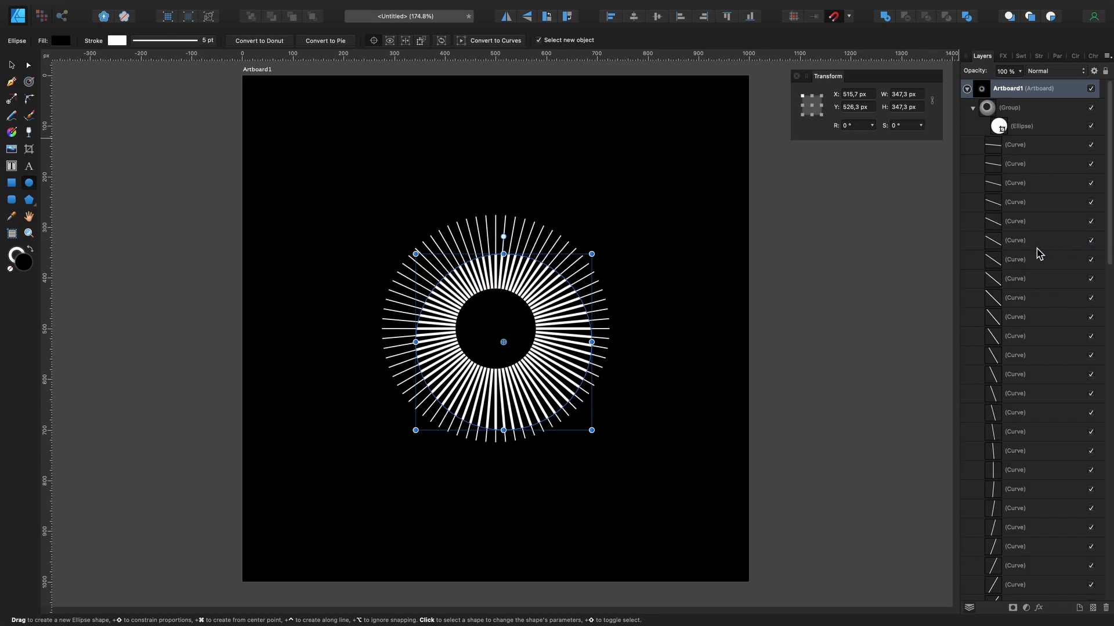
pyautogui.click(845, 249)
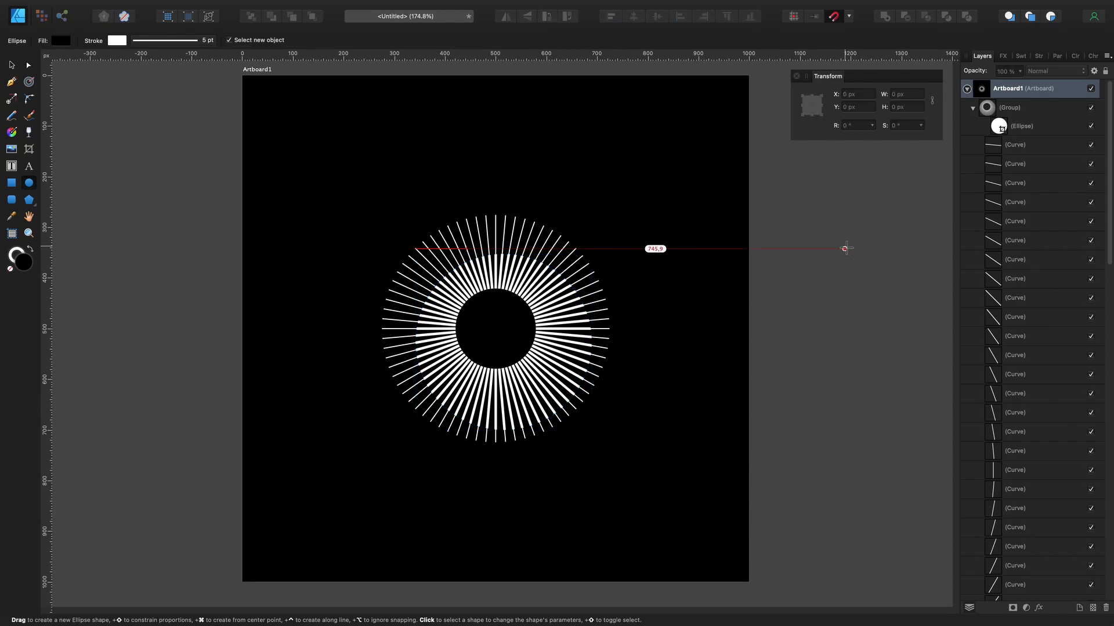